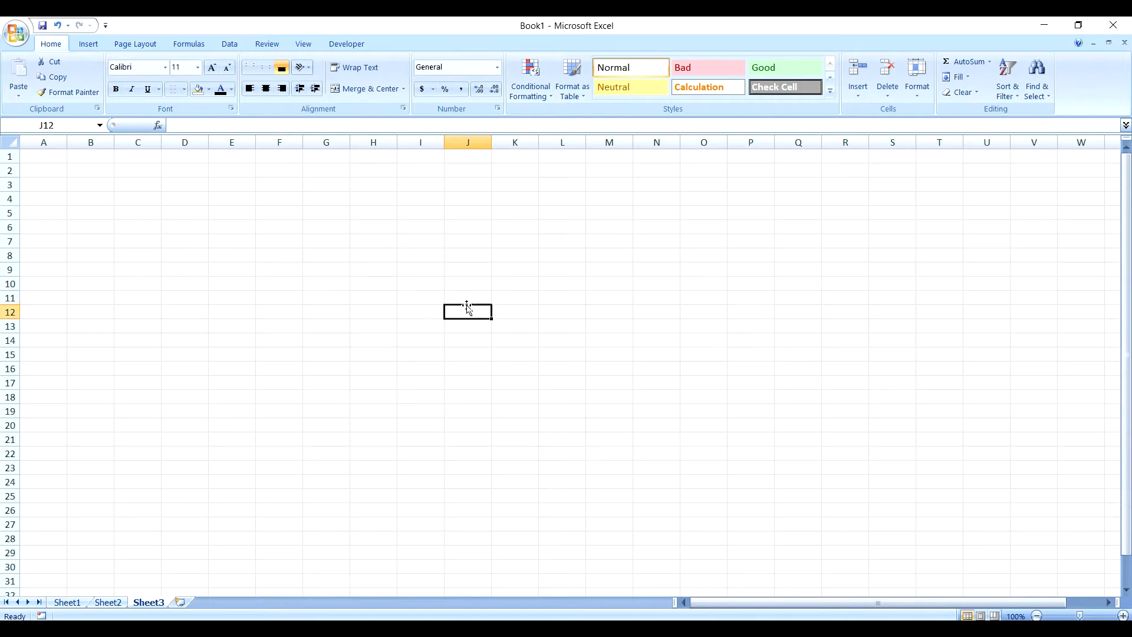
Step: Enter the number 25 in cell J12 and select that cell
type("25")
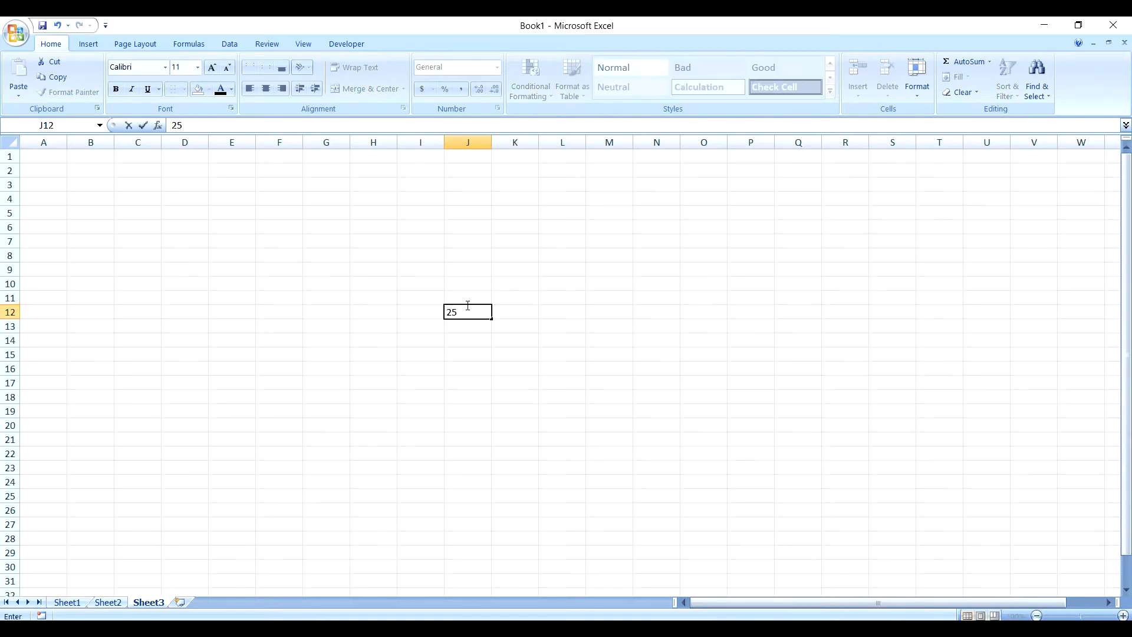
left_click(339, 238)
left_click(476, 309)
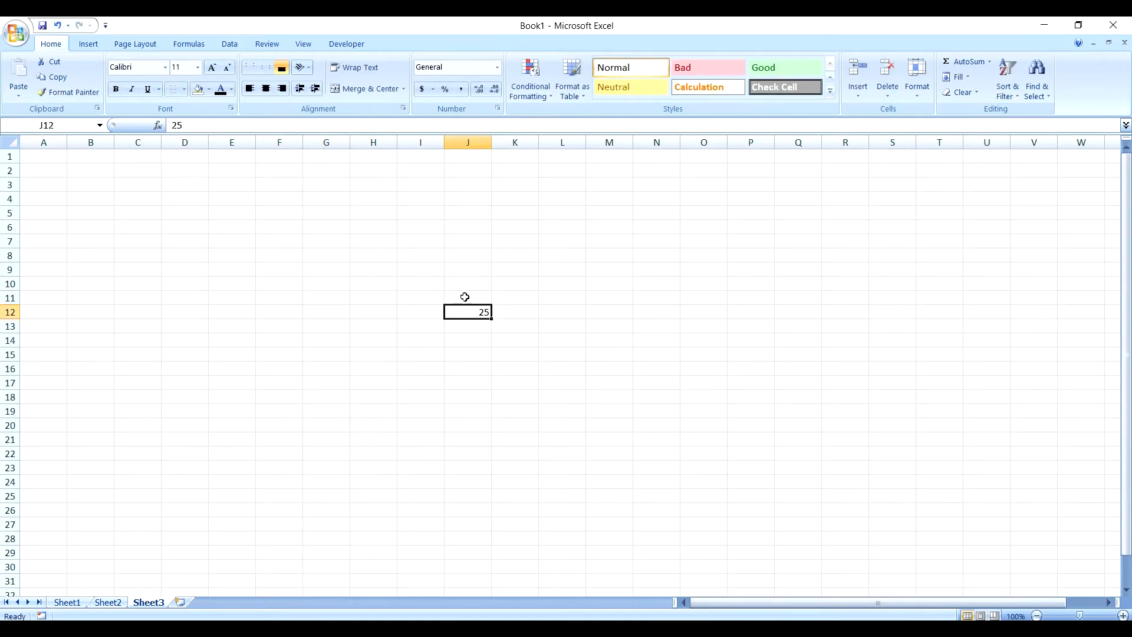
Step: Try left, right and center alignment on the 25 in cell J12, finishing with it centered
left_click(268, 91)
left_click(250, 89)
left_click(282, 90)
left_click(266, 89)
left_click(250, 90)
left_click(282, 90)
left_click(266, 89)
left_click(252, 90)
left_click(282, 89)
left_click(266, 89)
left_click(542, 382)
Step: Merge and center cells G5:I8 and enter 30 in the merged cell
left_click_drag(331, 213, 403, 258)
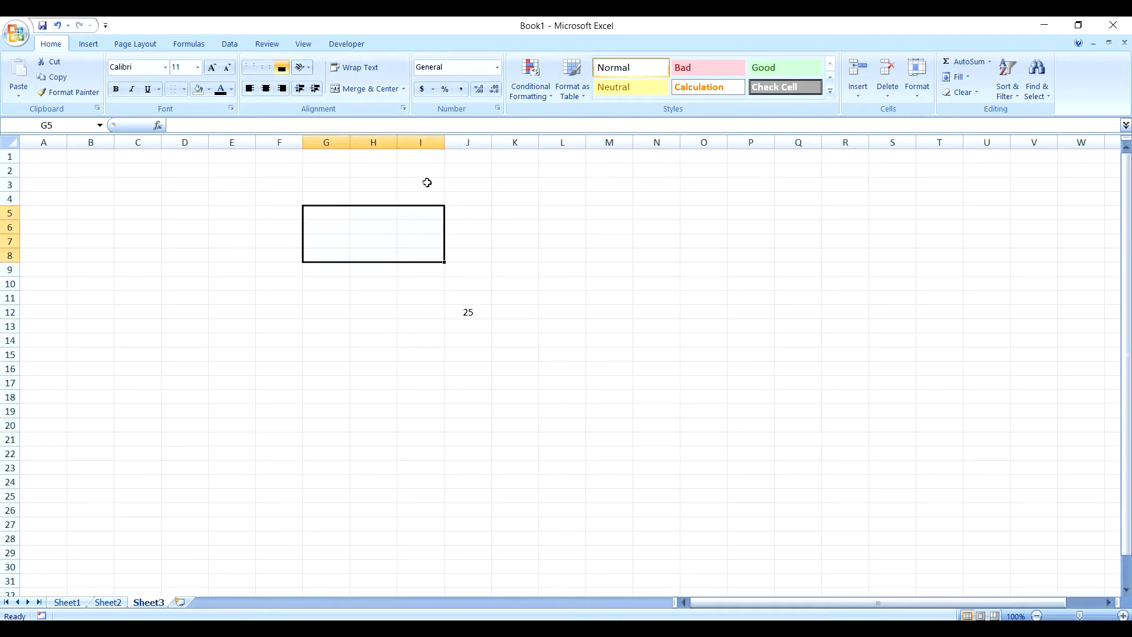
left_click(361, 92)
left_click(409, 316)
left_click(361, 250)
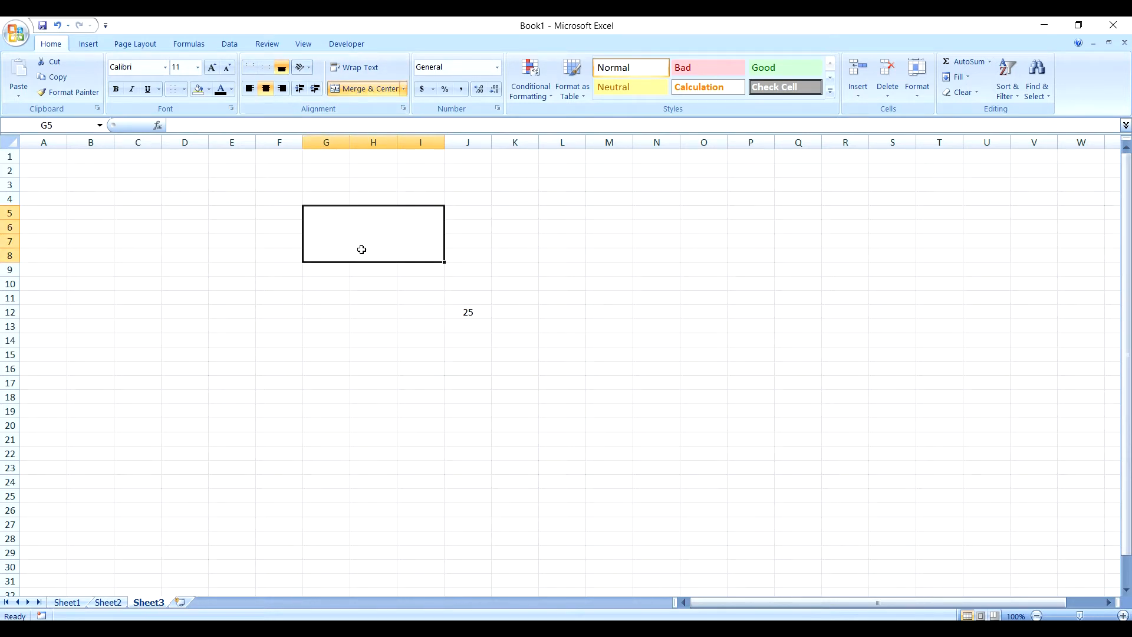
type("30")
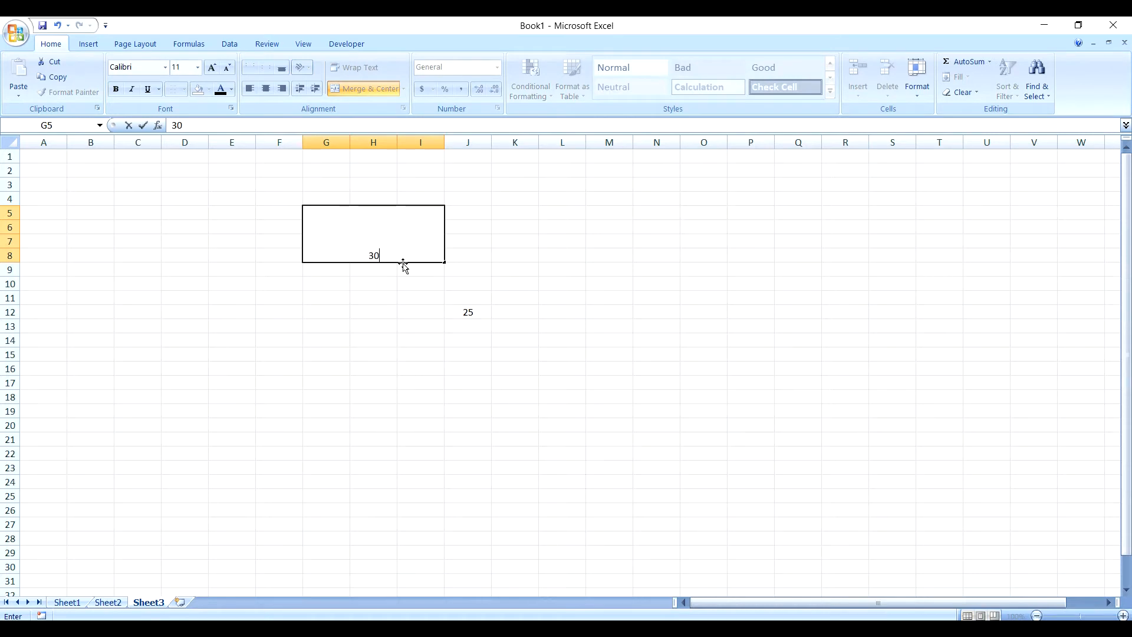
left_click(275, 381)
left_click(378, 247)
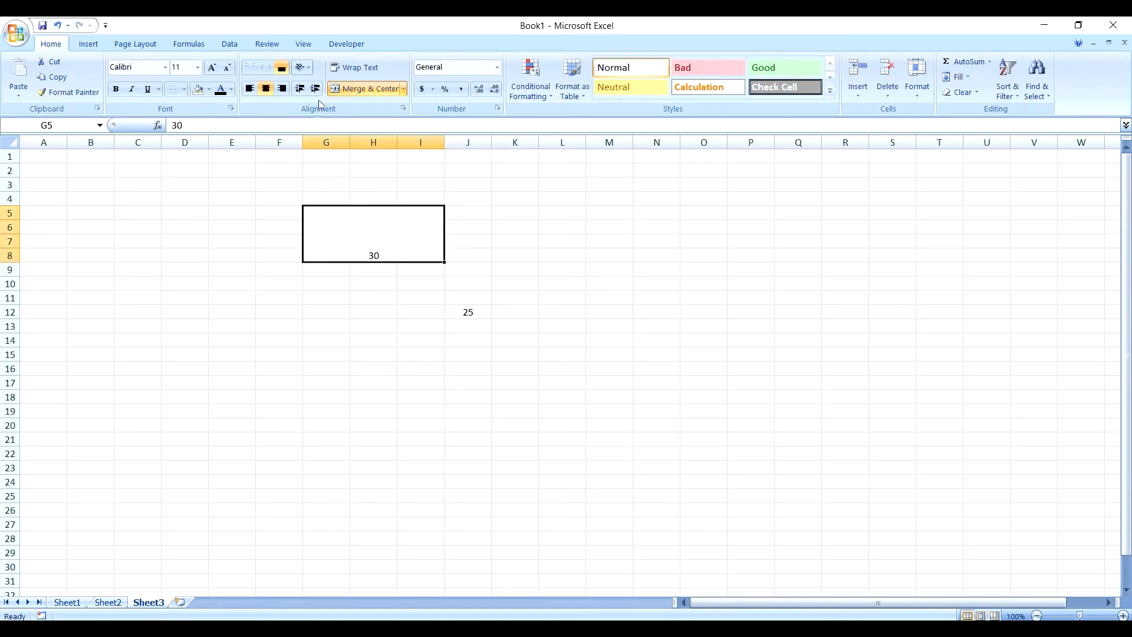
Step: Try the horizontal and vertical alignments on the merged 30 cell, finishing centered horizontally and middle aligned vertically
left_click(282, 88)
left_click(250, 89)
left_click(266, 88)
left_click(266, 68)
left_click(250, 68)
left_click(282, 67)
left_click(282, 89)
left_click(249, 68)
left_click(266, 89)
left_click(267, 68)
left_click(266, 88)
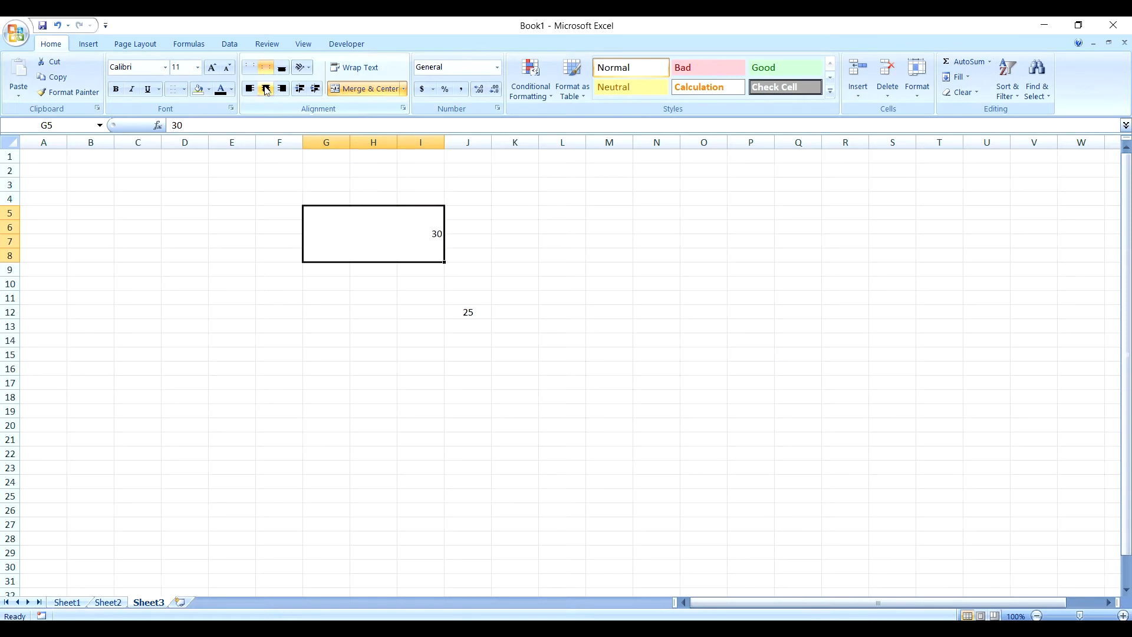
left_click(266, 88)
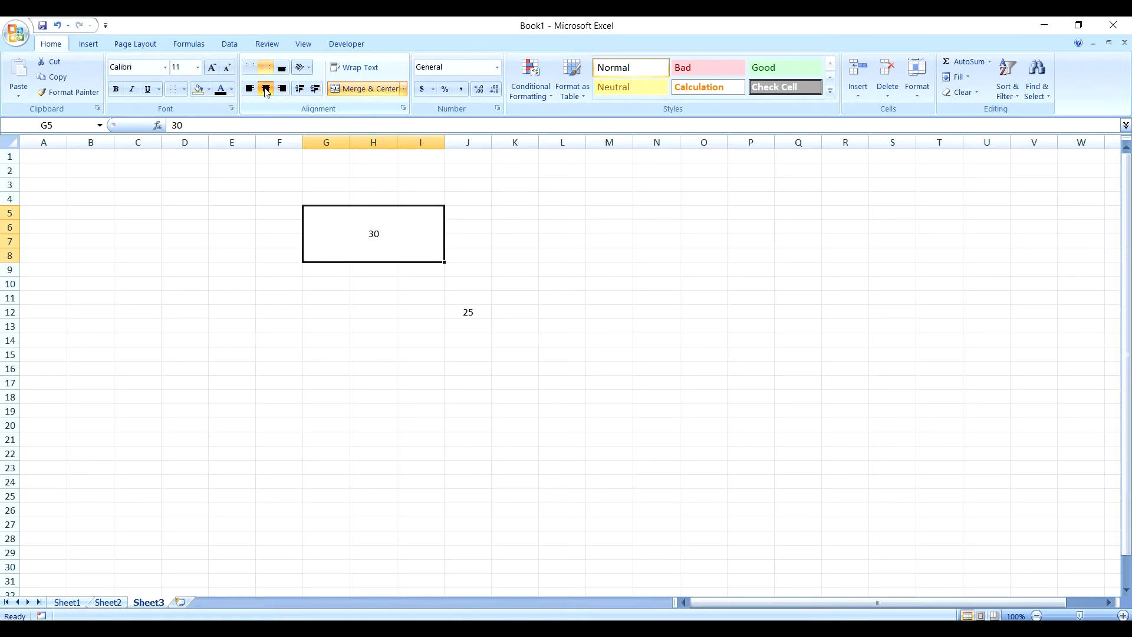
Step: Try decreasing and increasing the indent of the 30 in the merged cell, finishing at an indent of 6
left_click(314, 89)
left_click(301, 90)
left_click(319, 90)
left_click(319, 90)
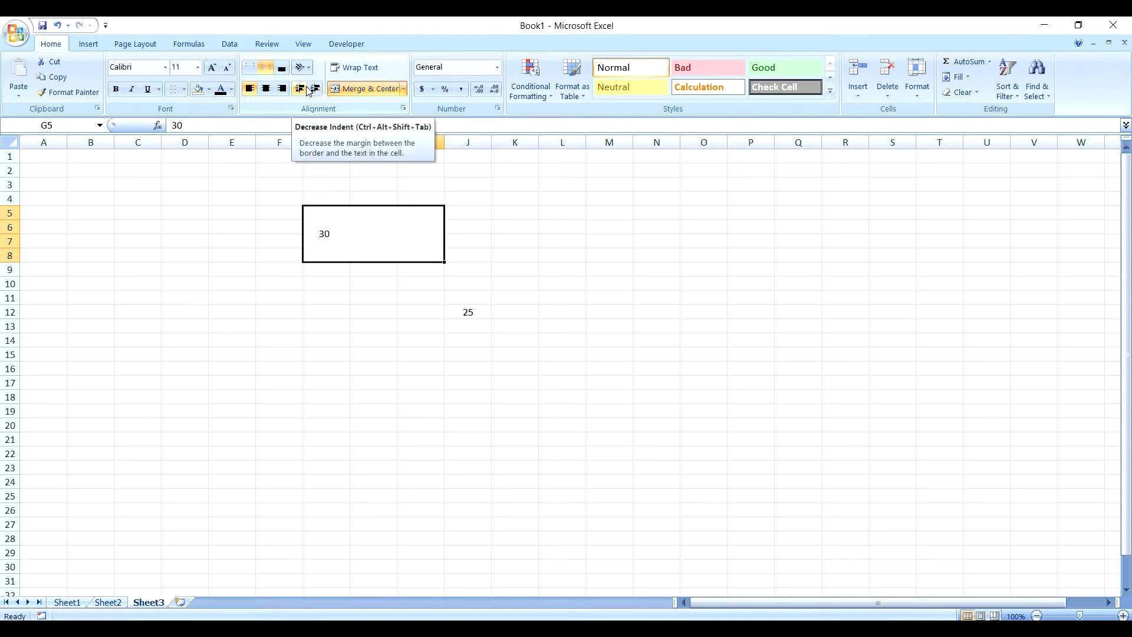
left_click(307, 92)
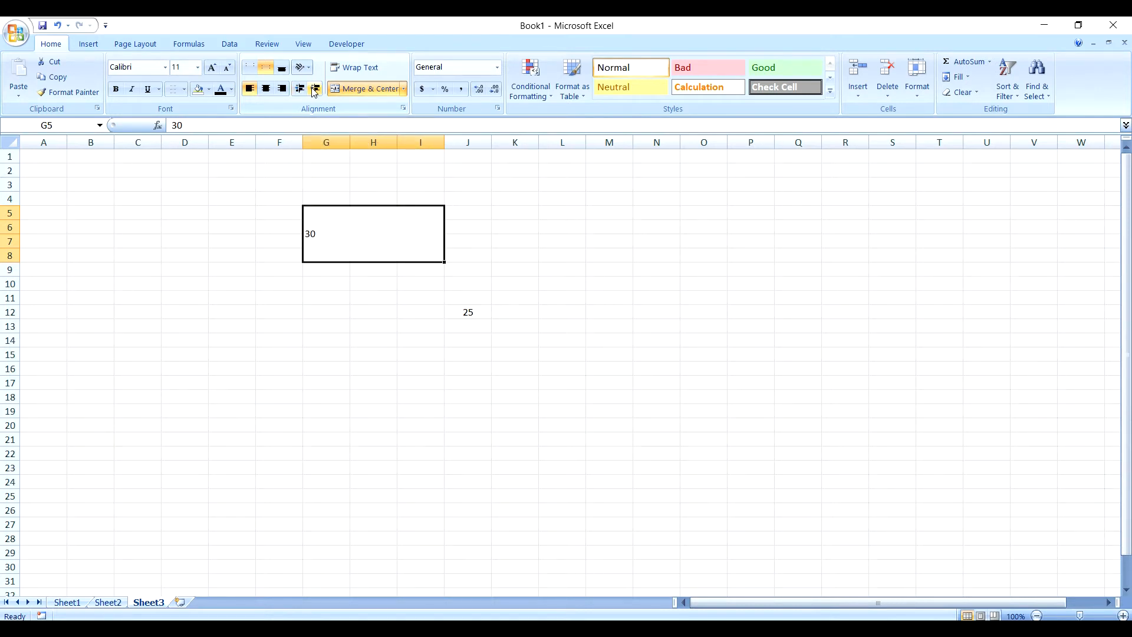
left_click(315, 90)
left_click(315, 89)
left_click(315, 90)
left_click(315, 90)
left_click(314, 90)
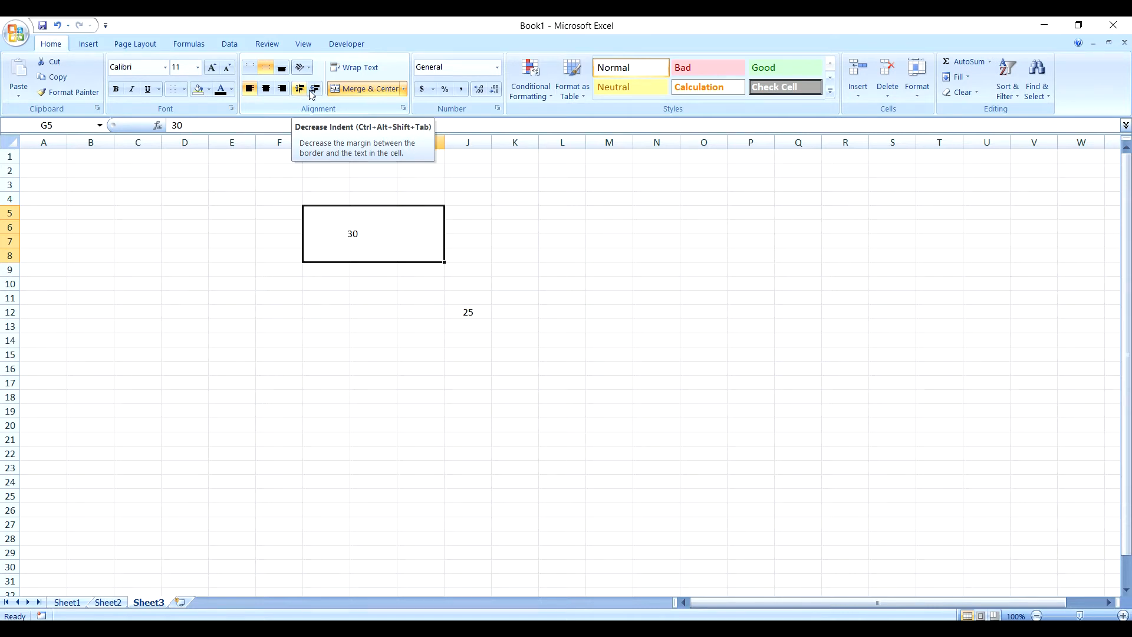
Step: Rotate the text in merged cell G5:I8 to -45 degrees through the cell alignment settings and center it horizontally
left_click(304, 70)
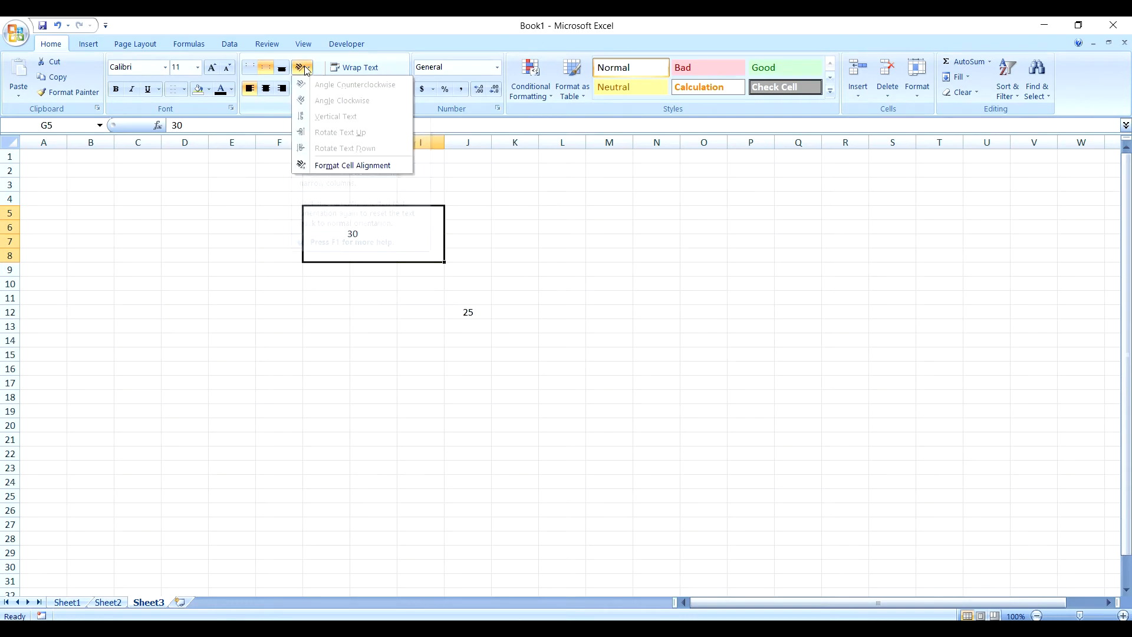
left_click(378, 293)
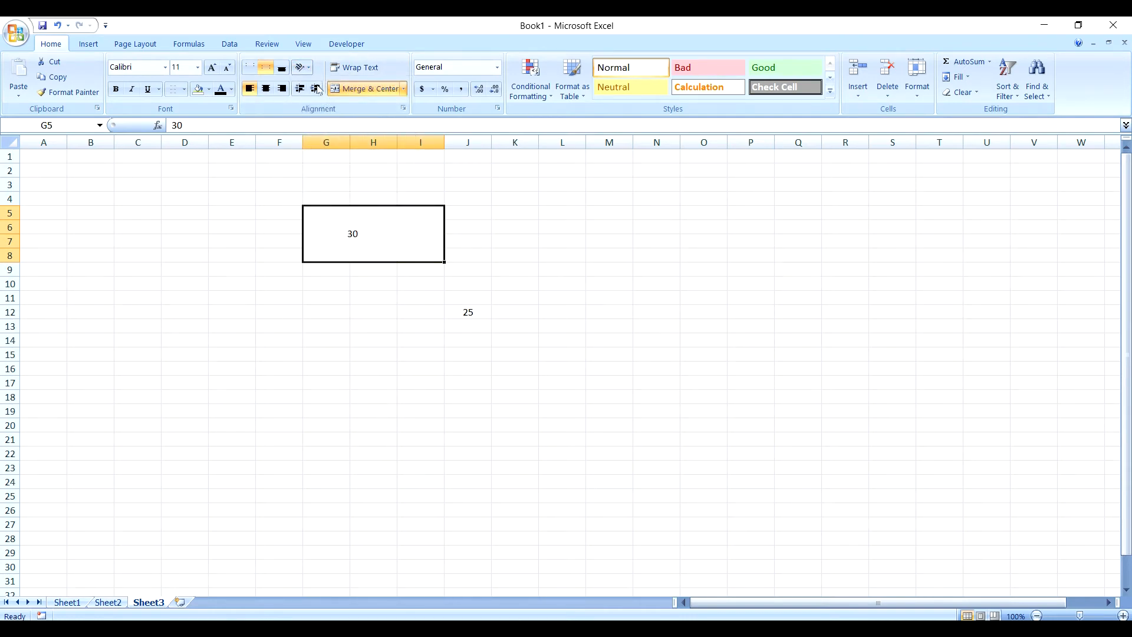
left_click(306, 69)
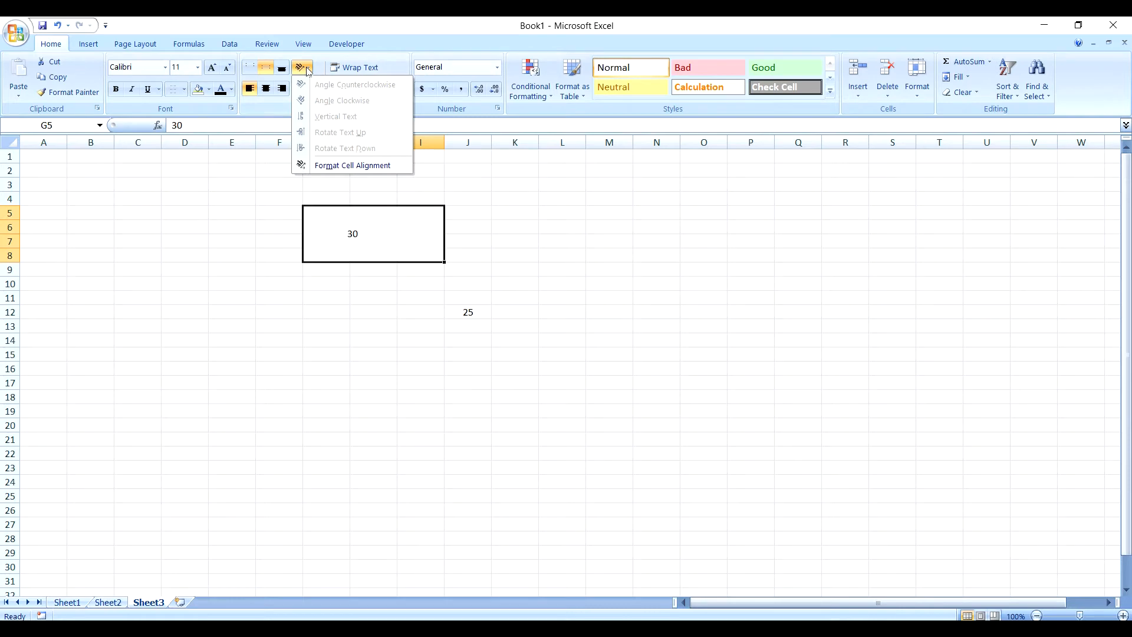
left_click(339, 165)
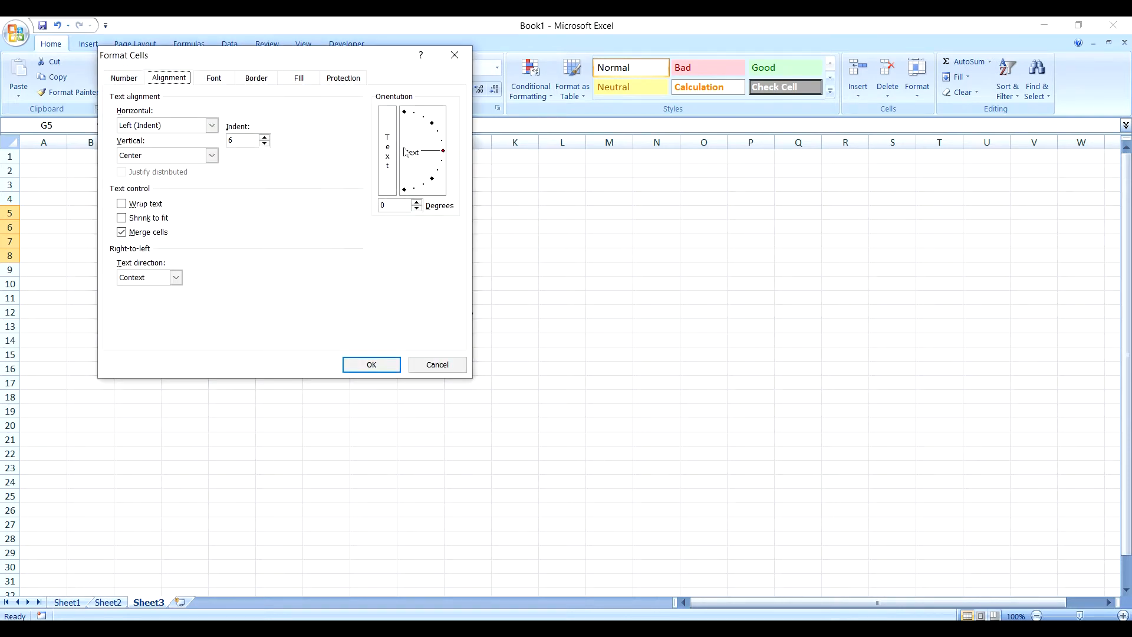
left_click_drag(364, 67, 771, 85)
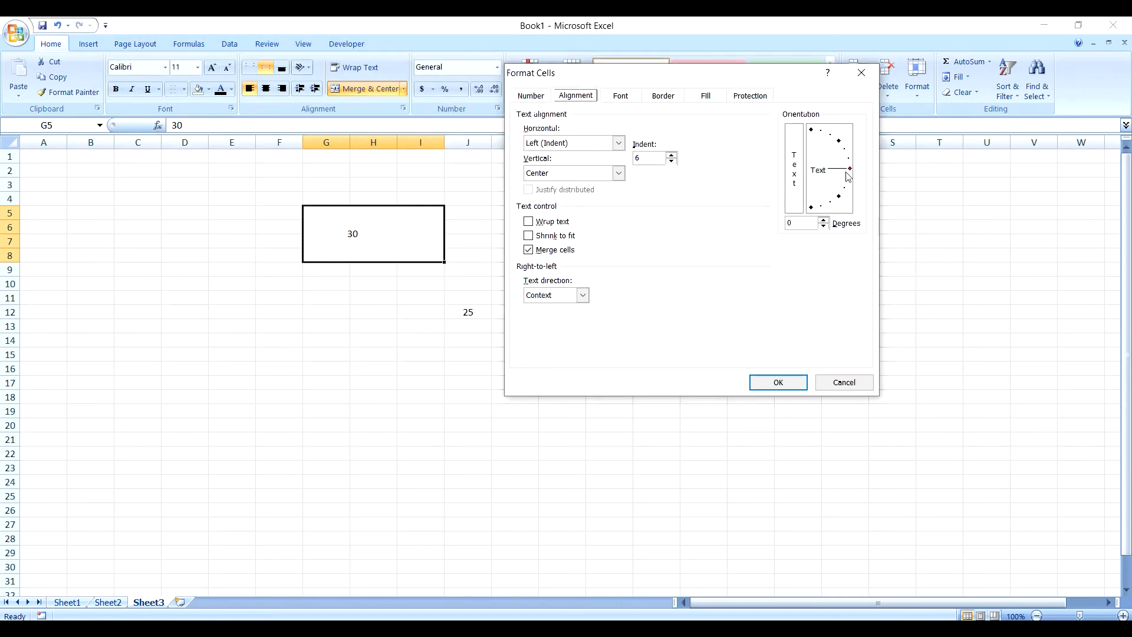
left_click_drag(849, 175, 842, 199)
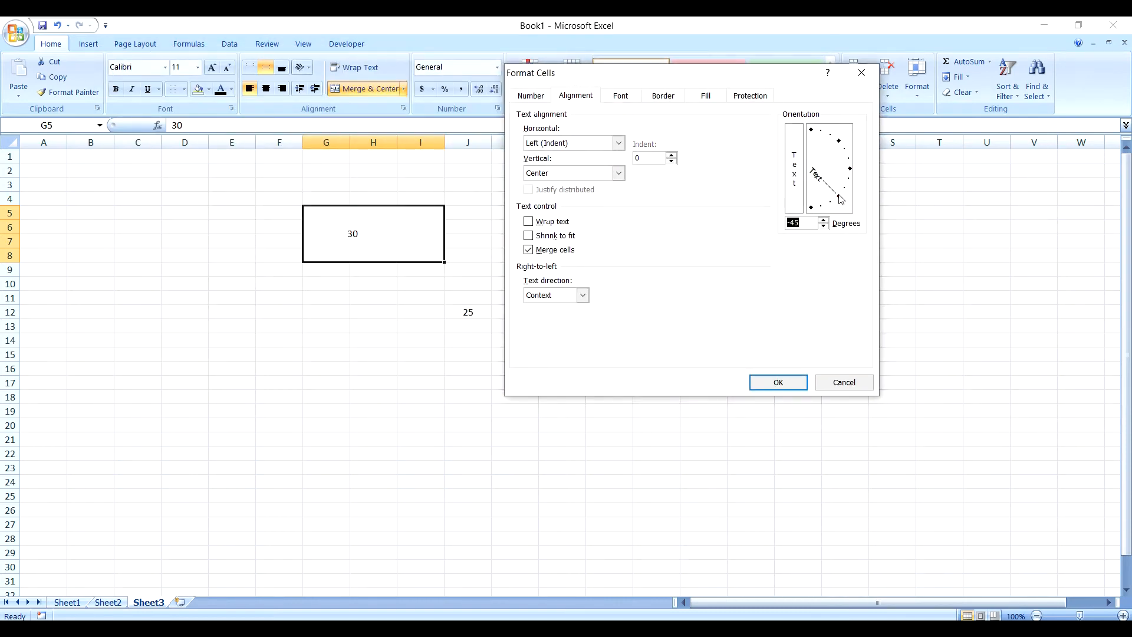
left_click(778, 382)
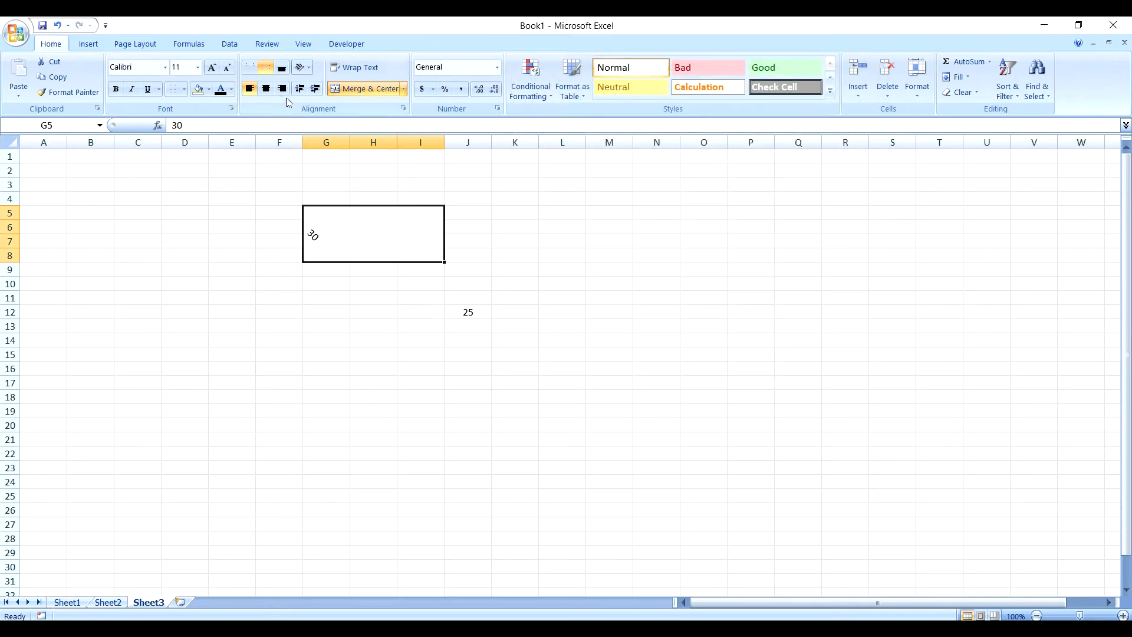
left_click(267, 89)
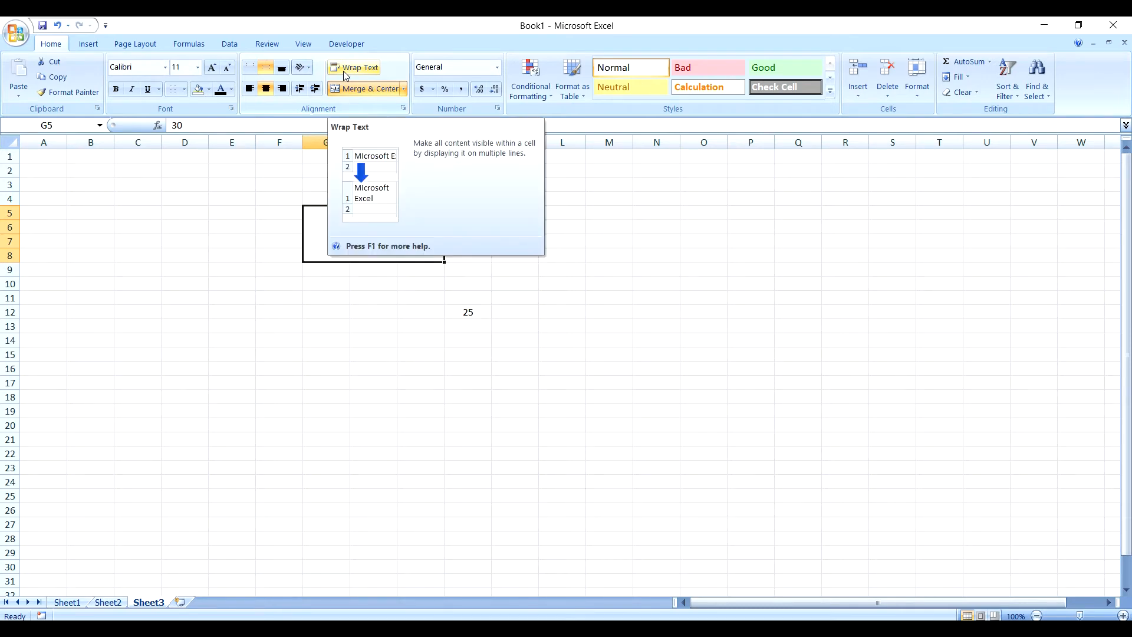
Step: Enter a person's first name in cell M6 and merge and center cells M6:M9
left_click(610, 228)
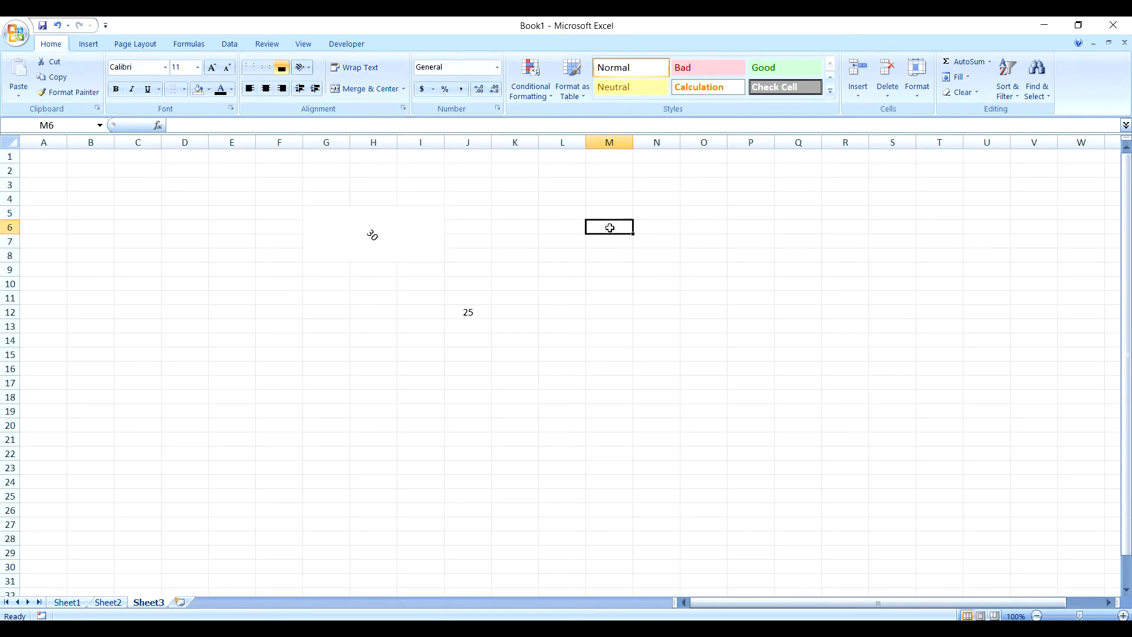
type("s")
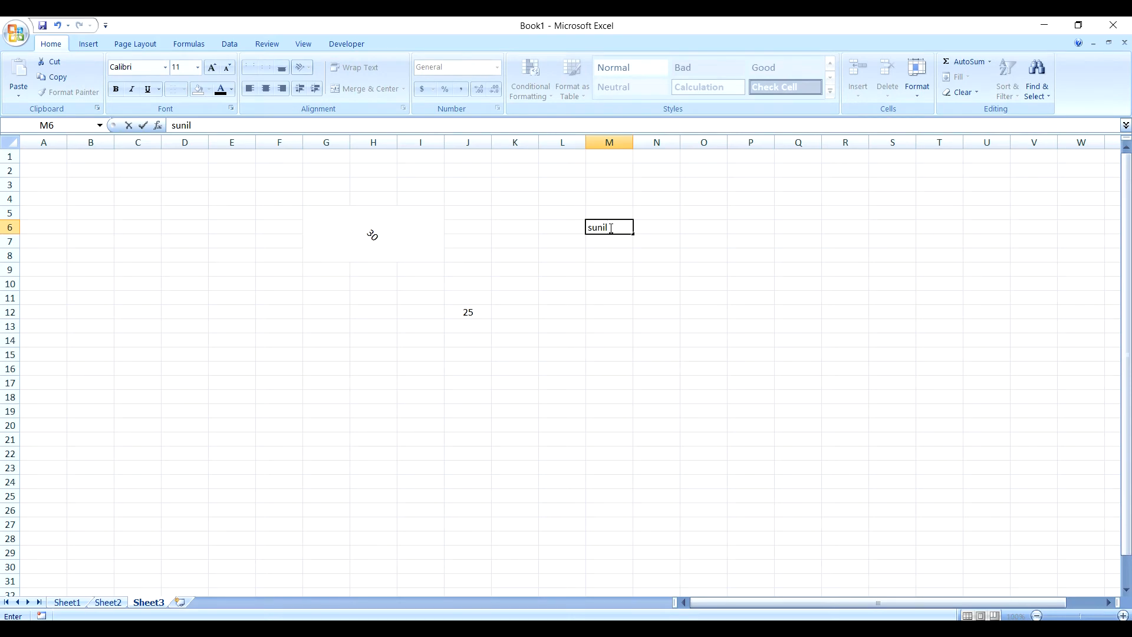
type("unil")
left_click(616, 258)
left_click_drag(602, 227, 606, 268)
left_click(384, 90)
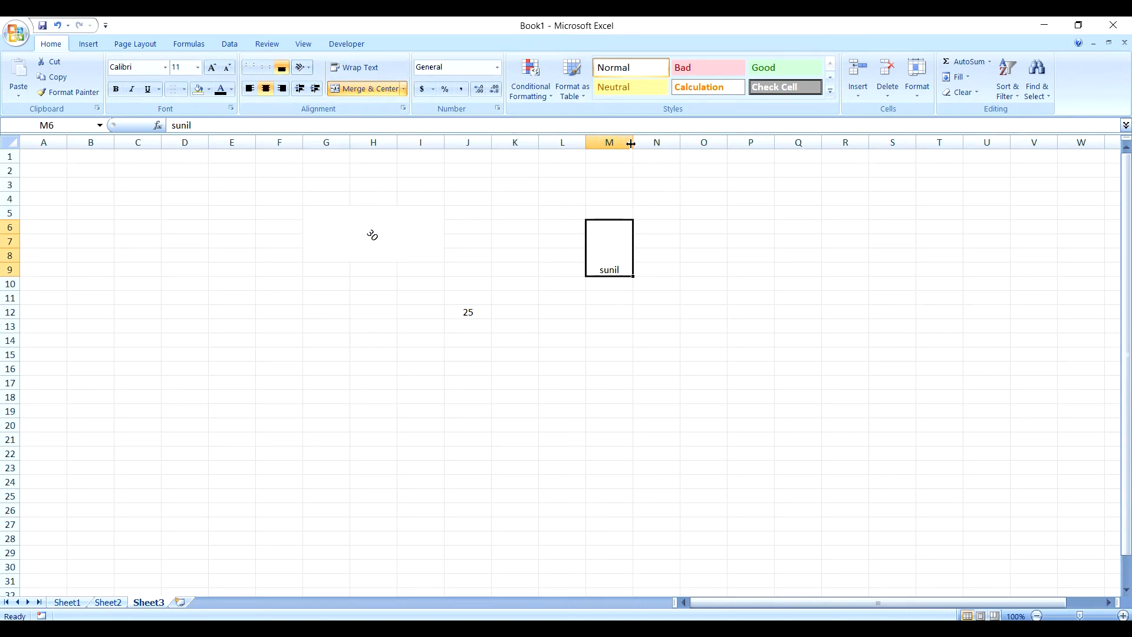
Step: Narrow column M to test Wrap Text on merged cell M6:M9, and widen the column again with wrapping on
left_click_drag(633, 142, 598, 144)
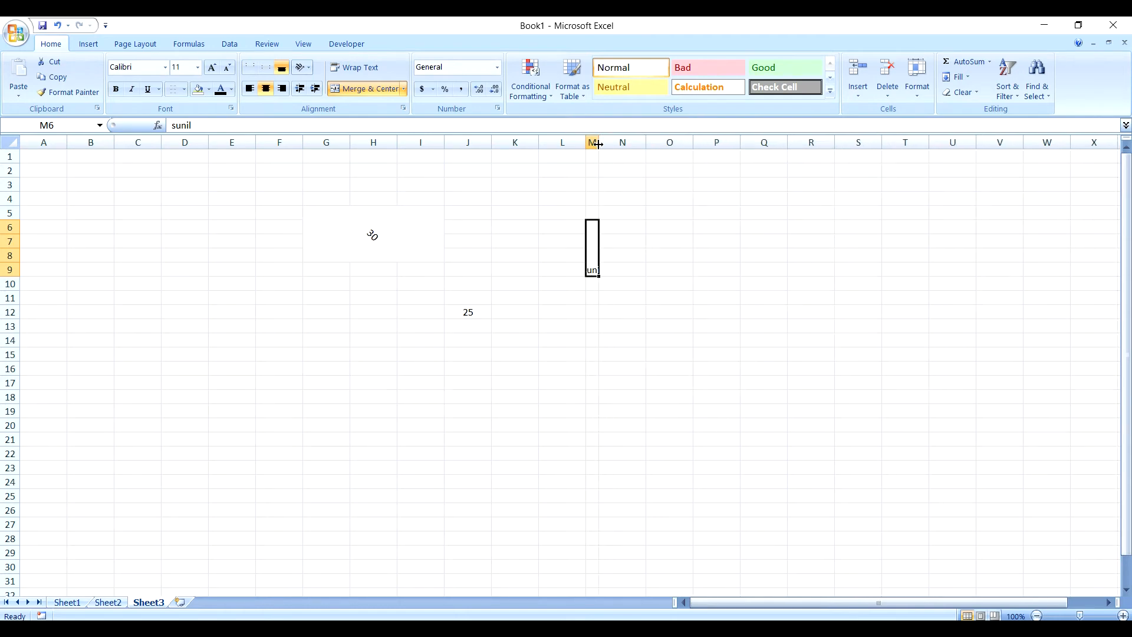
left_click(348, 69)
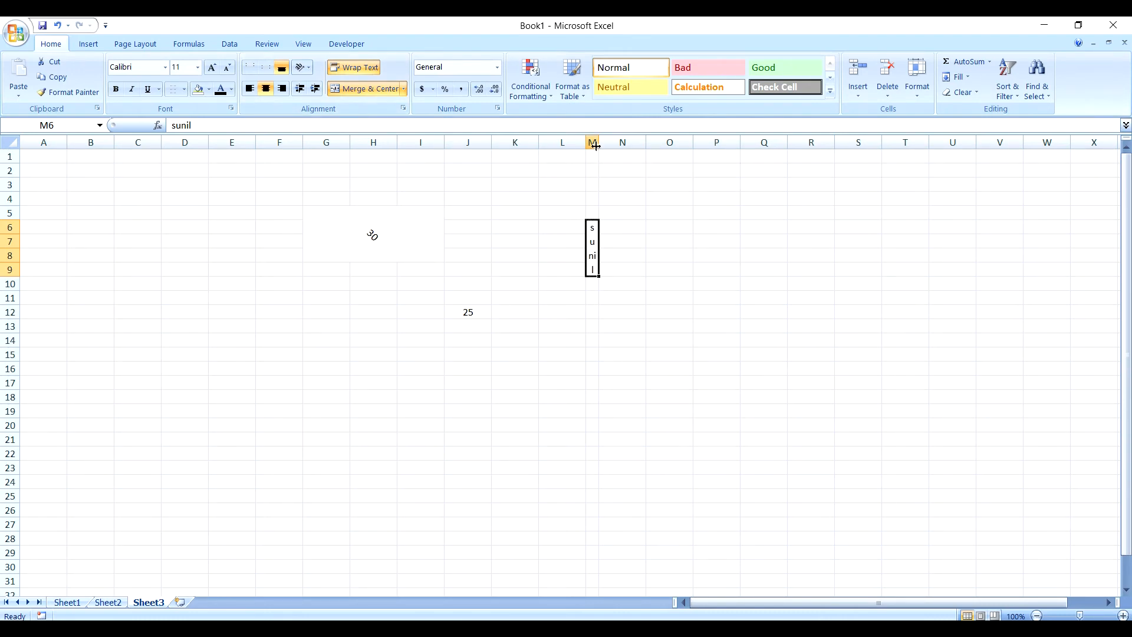
left_click_drag(596, 145, 645, 146)
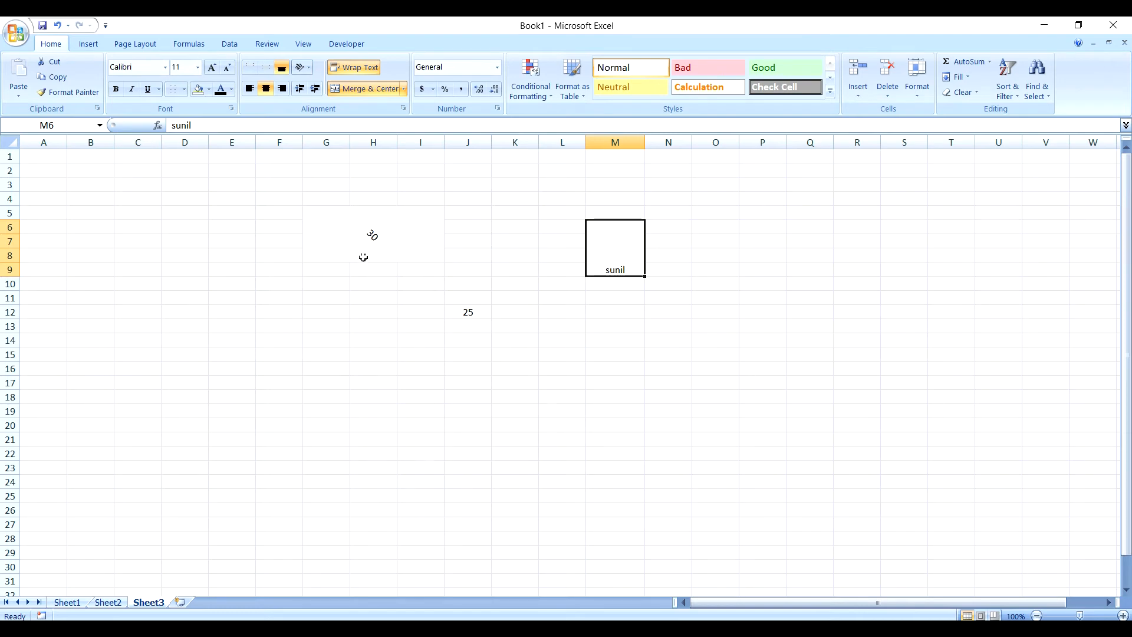
Step: Try the Rotate Text Up and Rotate Text Down orientations on merged cell M6:M9, finishing with Angle Clockwise
left_click(303, 67)
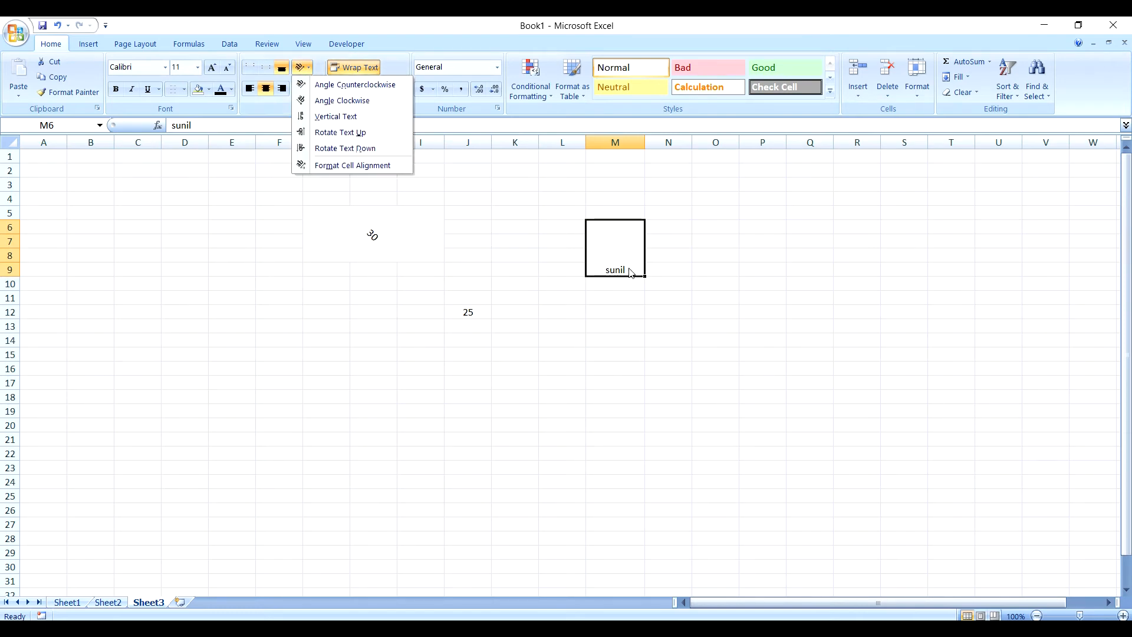
left_click(335, 102)
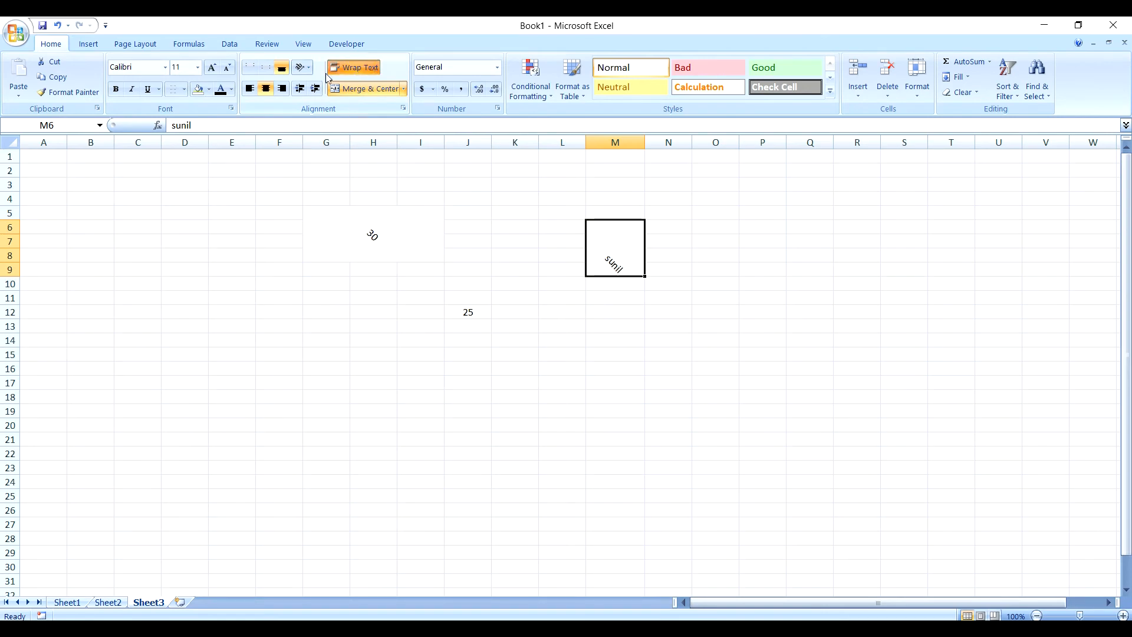
left_click(303, 67)
left_click(328, 133)
left_click(303, 66)
left_click(345, 148)
left_click(303, 66)
left_click(336, 148)
left_click(303, 67)
left_click(336, 148)
left_click(303, 66)
left_click(341, 101)
left_click(305, 70)
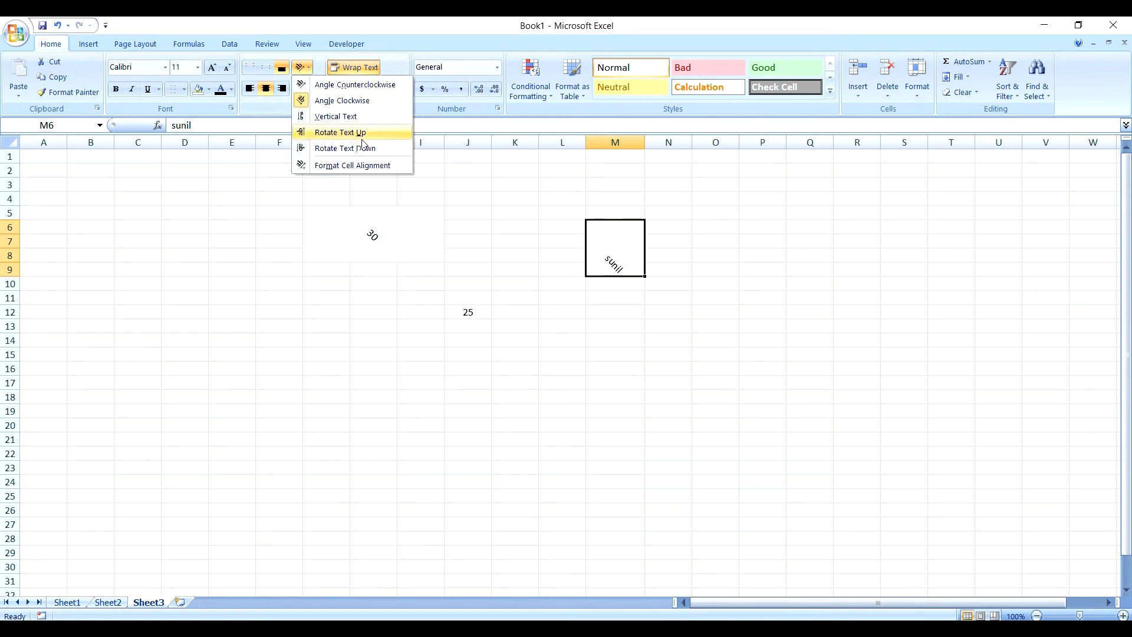
left_click(473, 194)
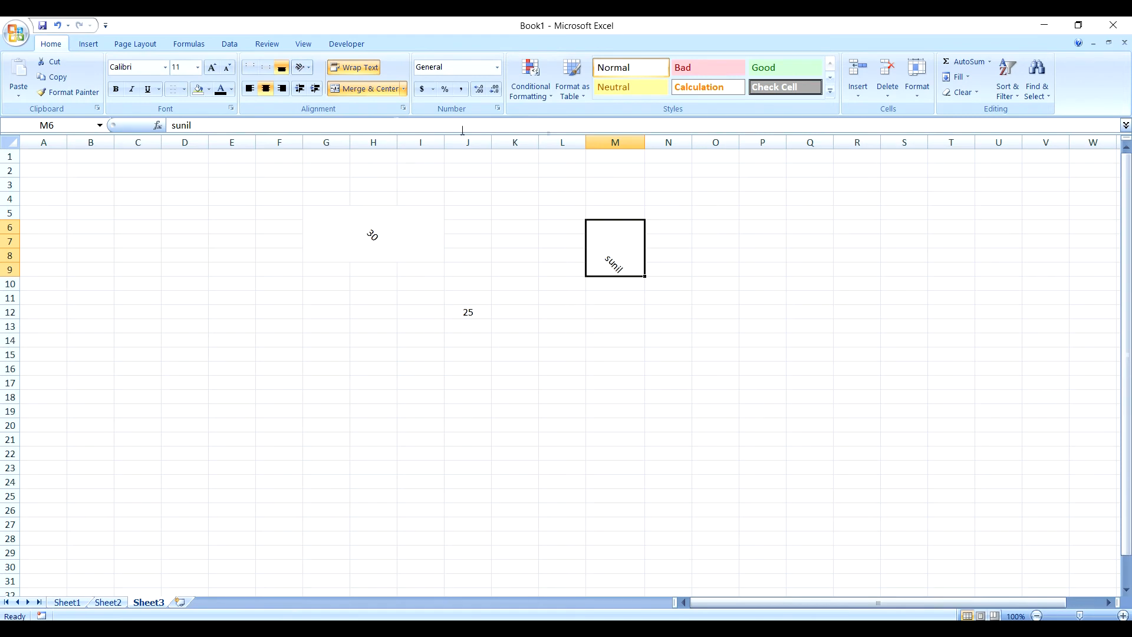
Step: Set the number format of merged cell M6:M9 to Text
left_click(497, 67)
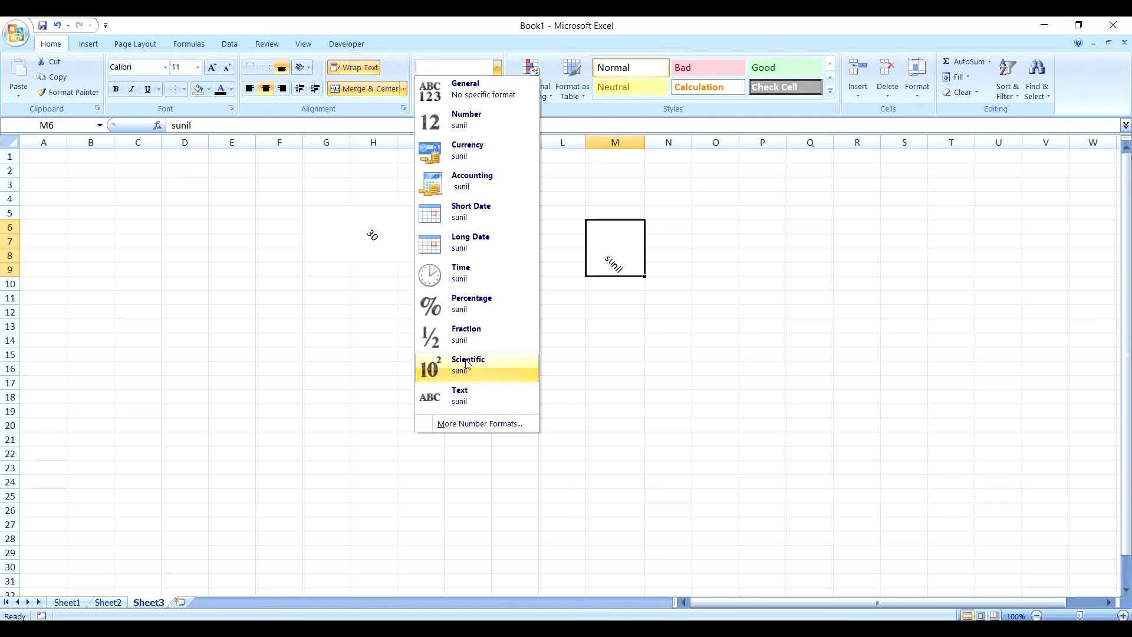
left_click(480, 401)
Step: Enter the sample text "syg" in cell E12
left_click(252, 316)
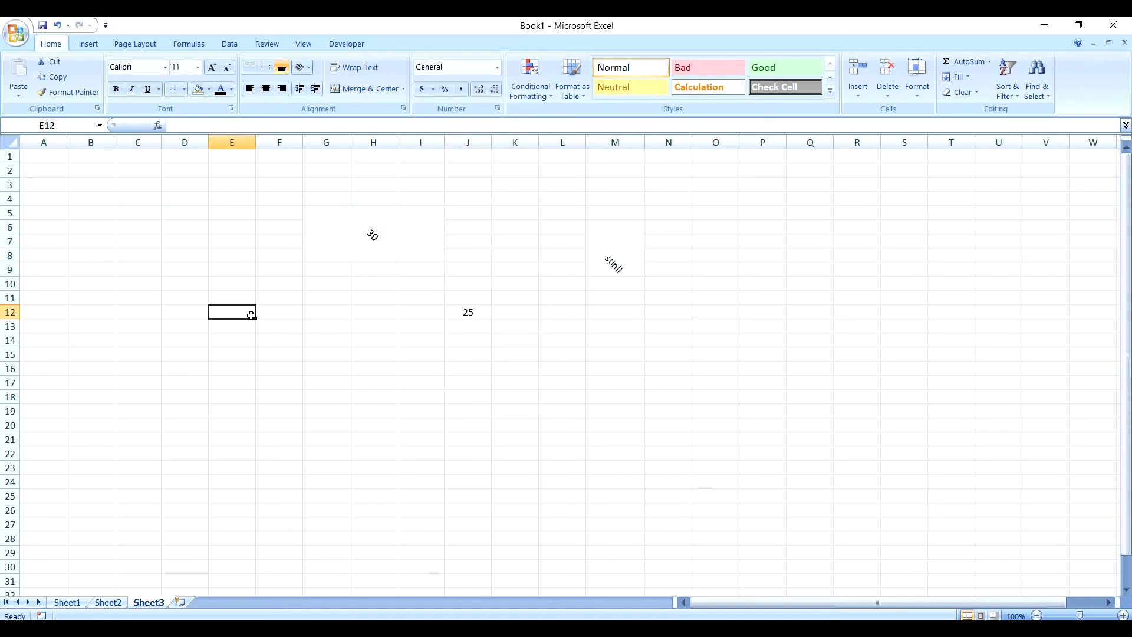
type("s")
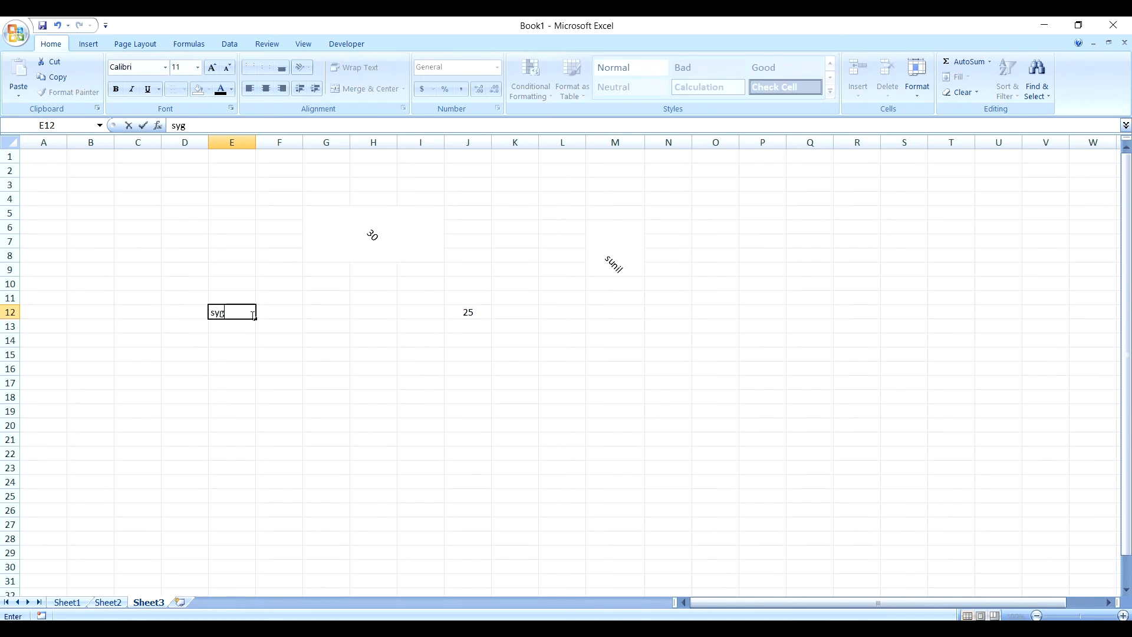
type("yg")
Step: Apply the percentage number format to empty cell G13
left_click(337, 323)
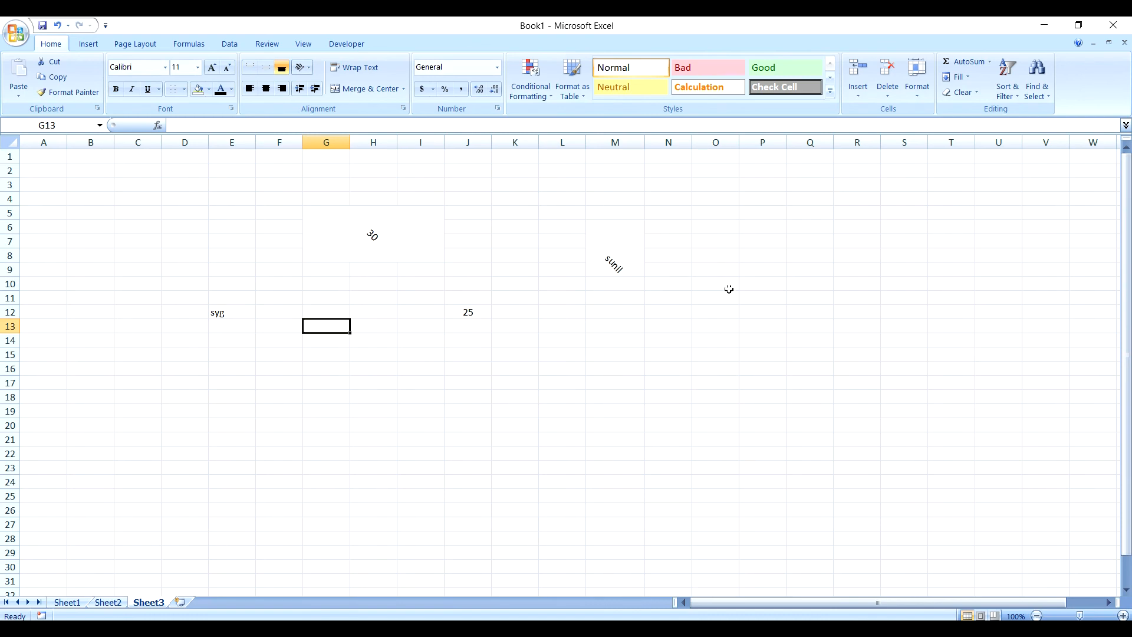
left_click(445, 88)
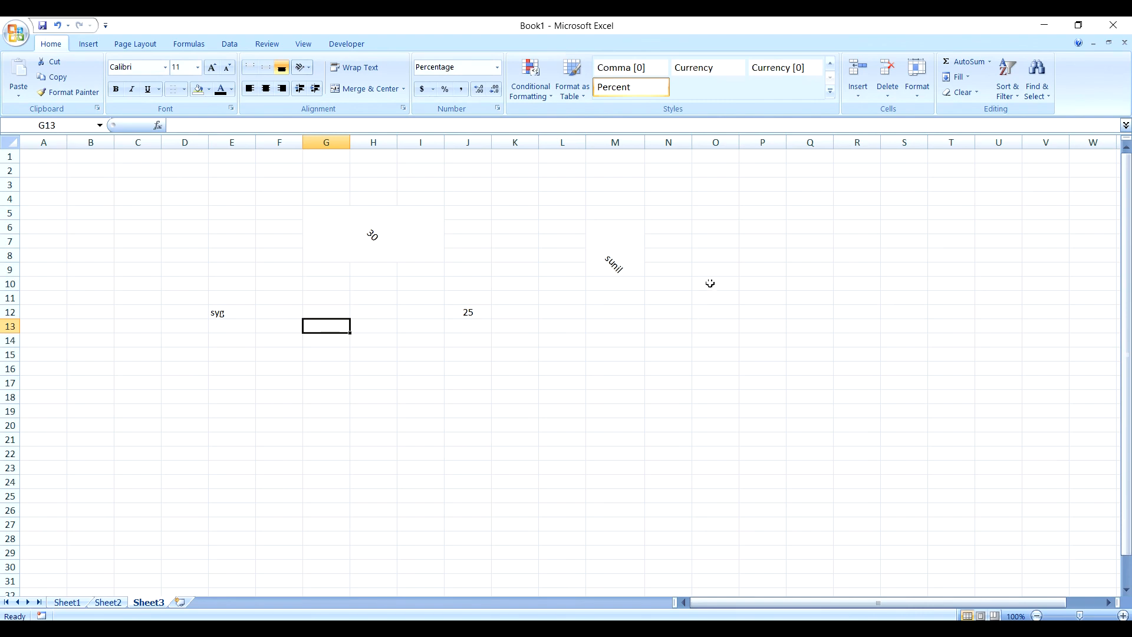